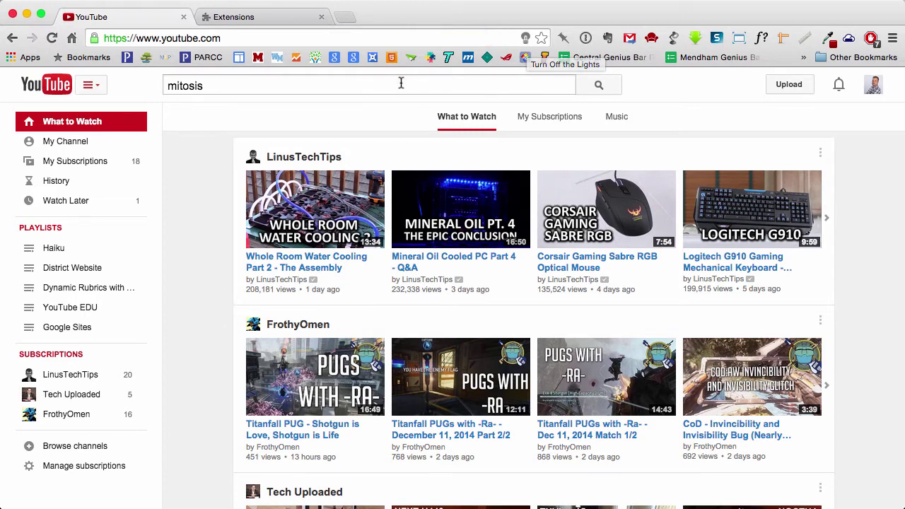
Search YouTube for 'mitosis' and open Khan Academy's 'Phases of Mitosis' video
click(276, 89)
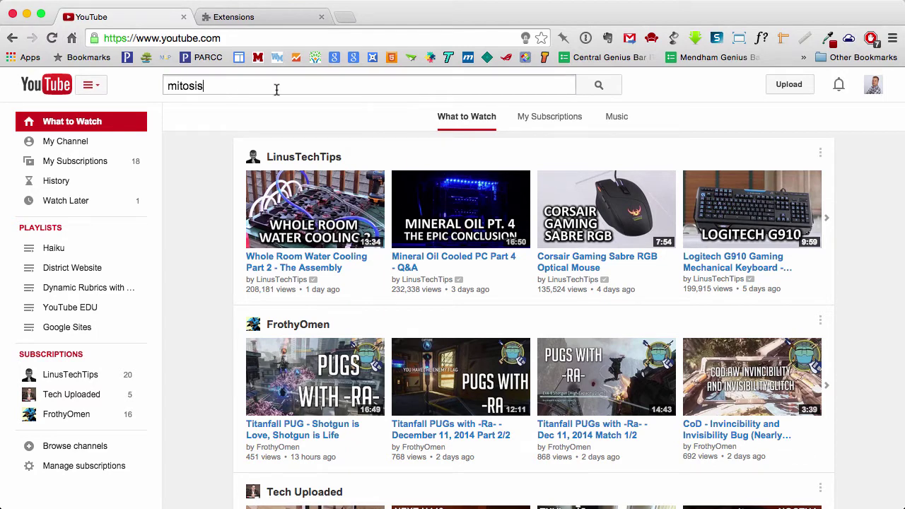
click(598, 86)
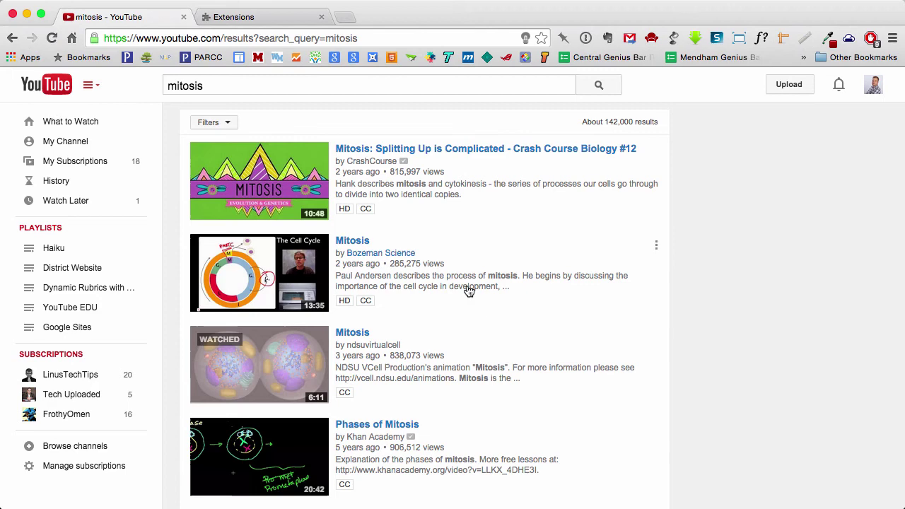
scroll(469, 291, down, 2)
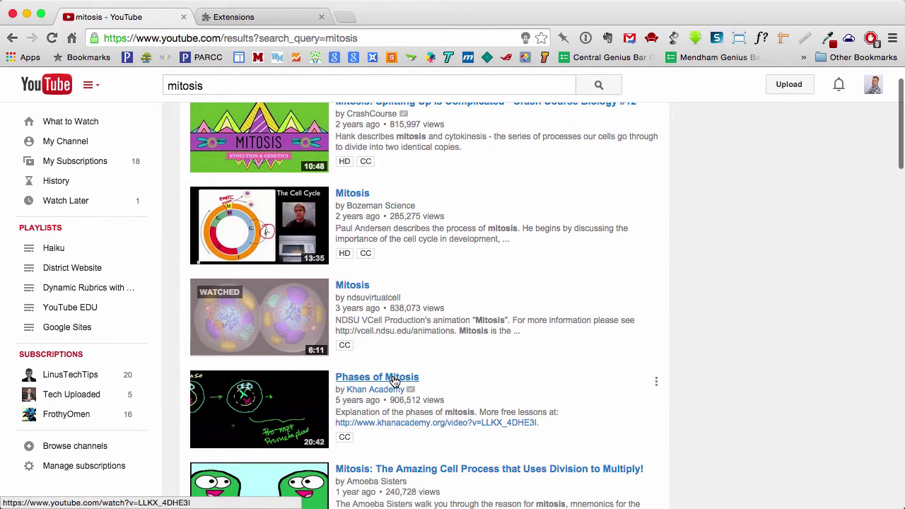
click(382, 381)
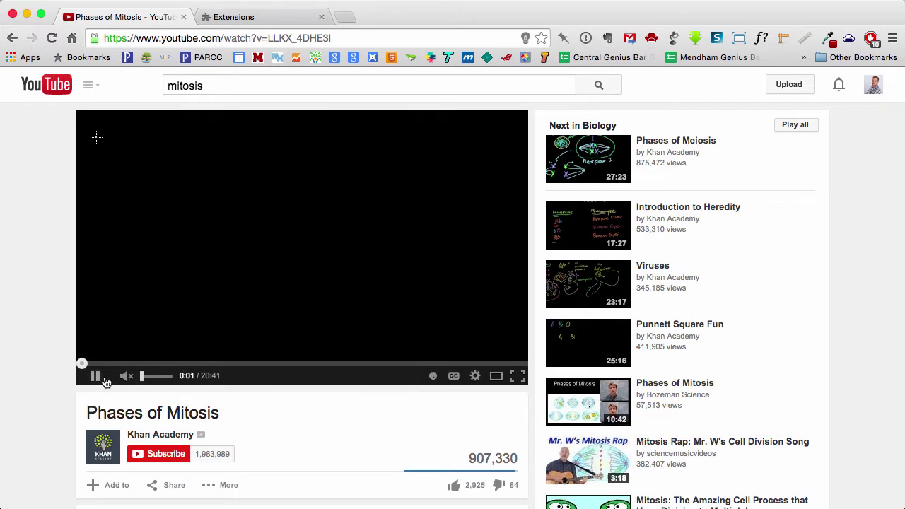
Pause 'Phases of Mitosis' at 0:02, skim the comments, then turn off the lights around the player
click(99, 379)
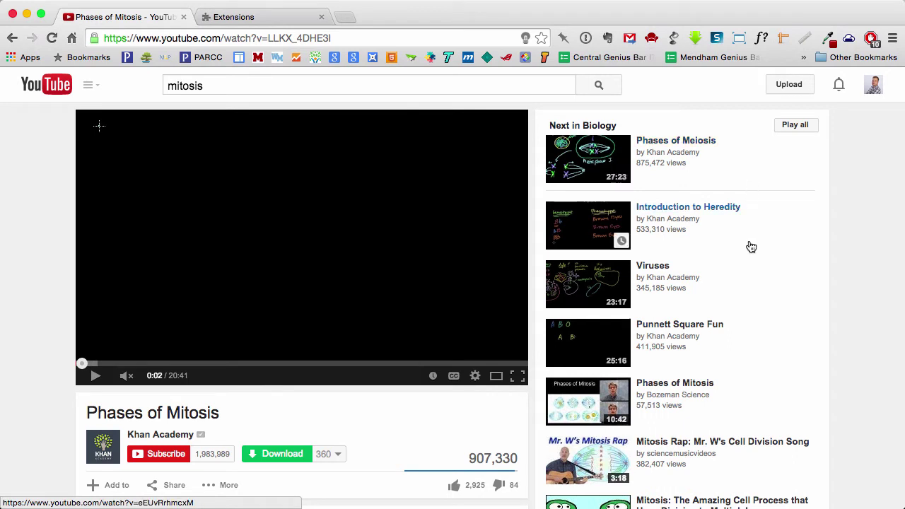
scroll(395, 432, down, 5)
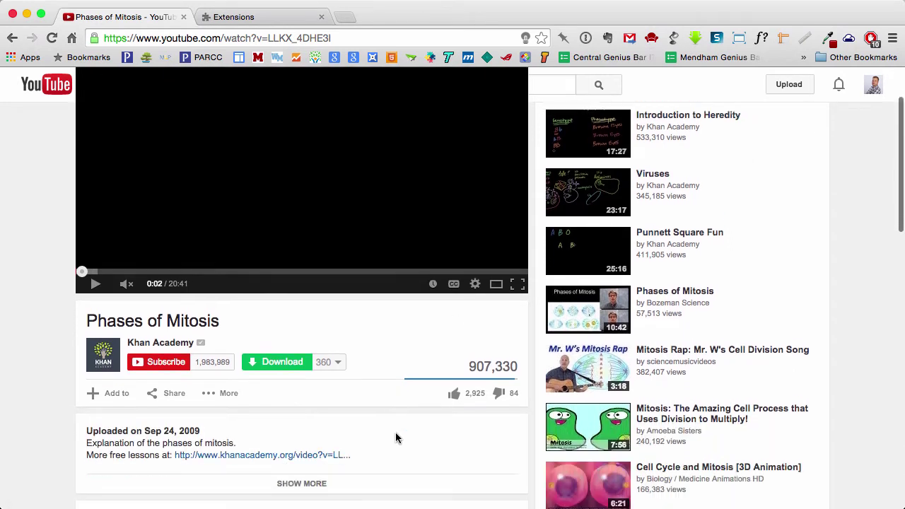
scroll(397, 437, down, 5)
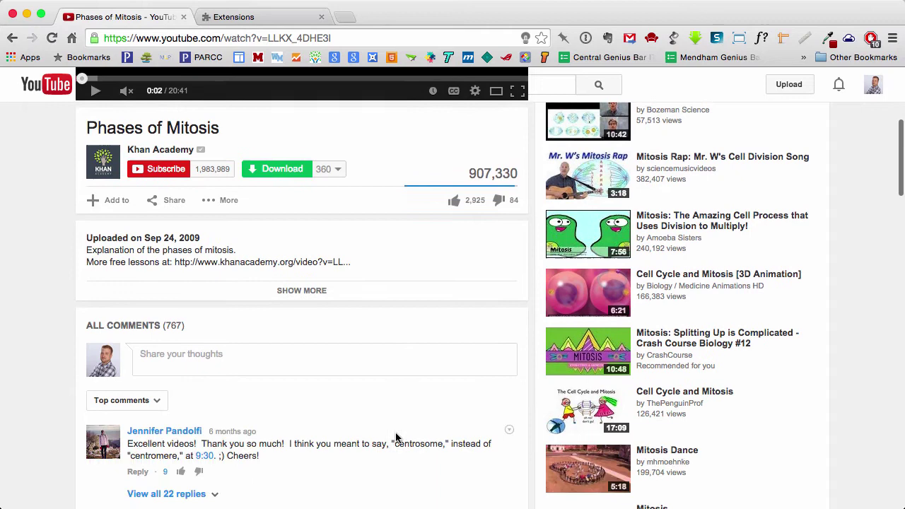
scroll(396, 439, up, 6)
scroll(395, 437, up, 5)
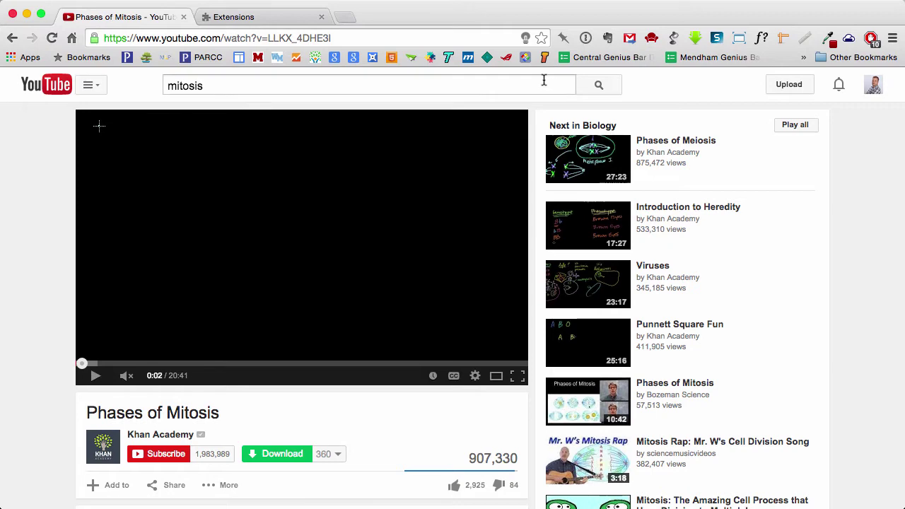
click(527, 40)
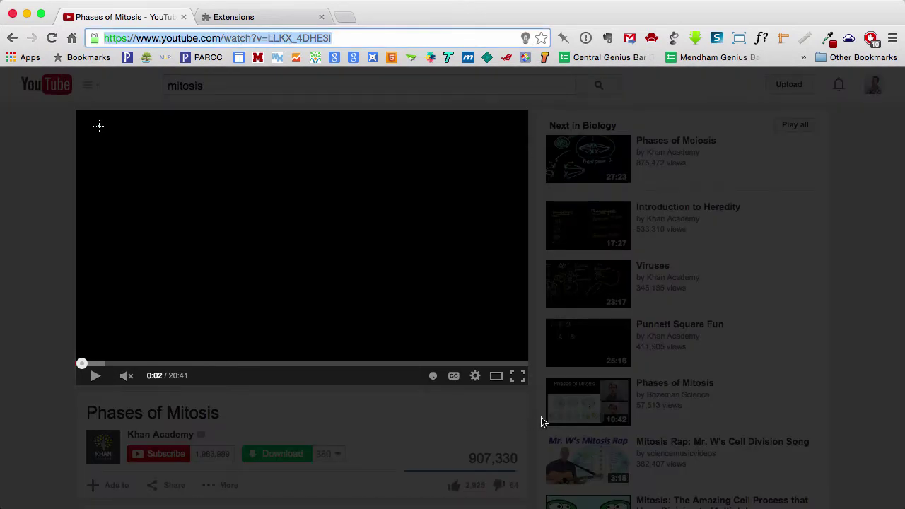
Resume the video, toggle theater mode on and off, pause at 0:17, and undim the page
click(95, 376)
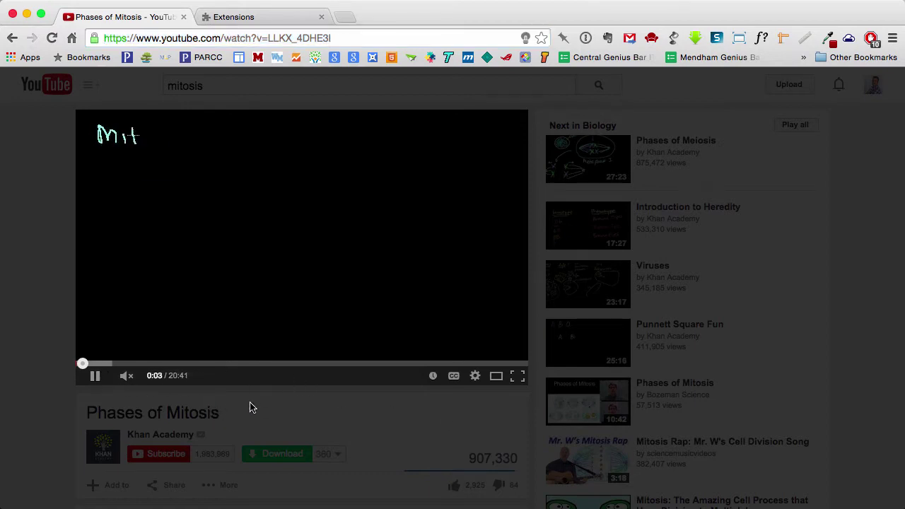
click(497, 375)
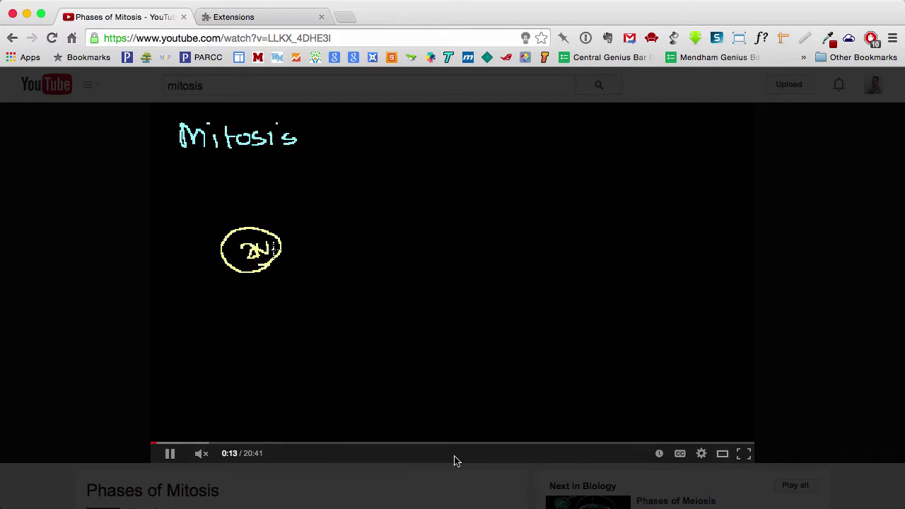
click(722, 455)
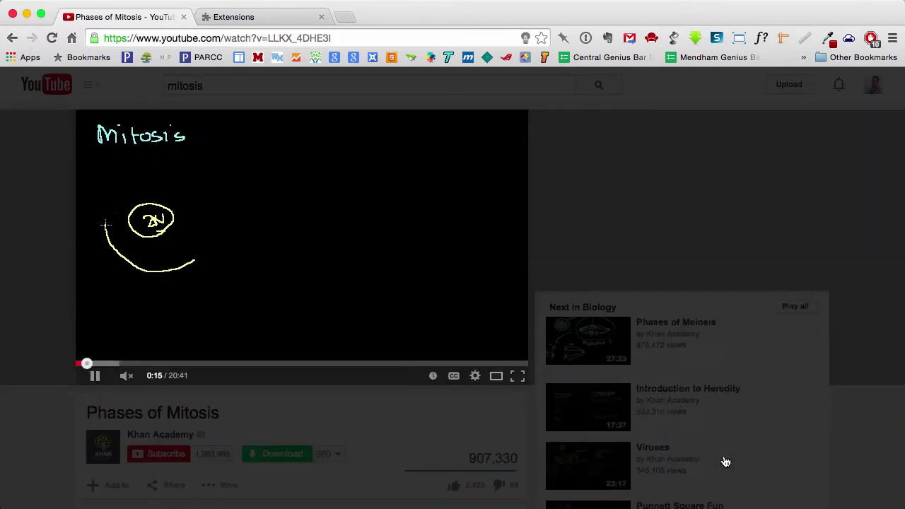
click(95, 375)
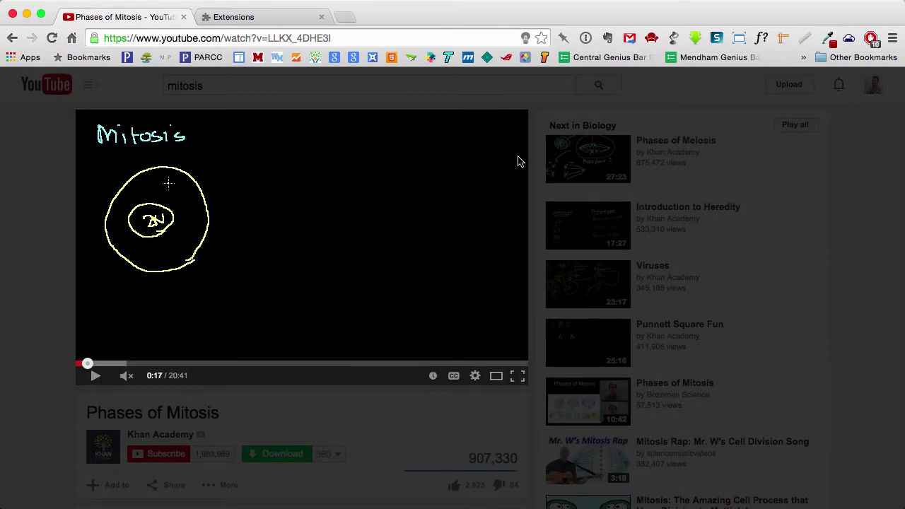
click(526, 39)
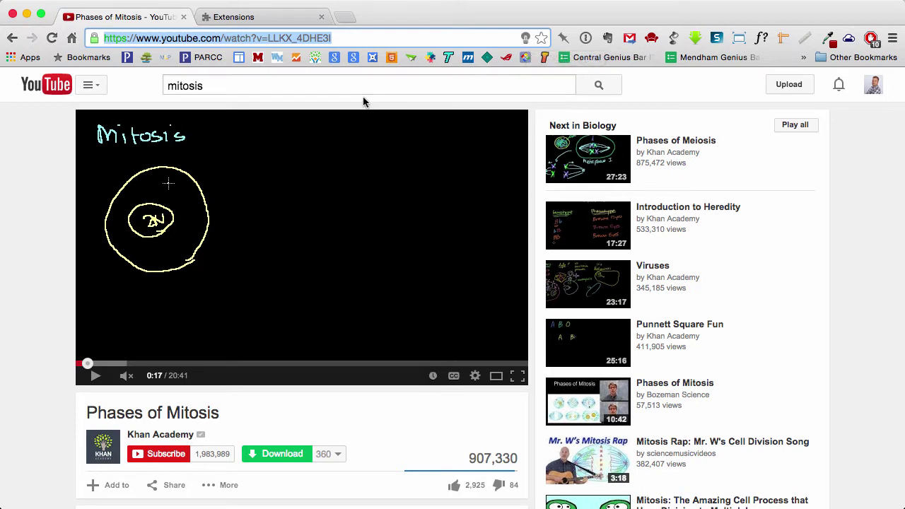
Enable the ImprovedTube extension on Chrome's Extensions page, then close that tab to show YouTube home
click(48, 86)
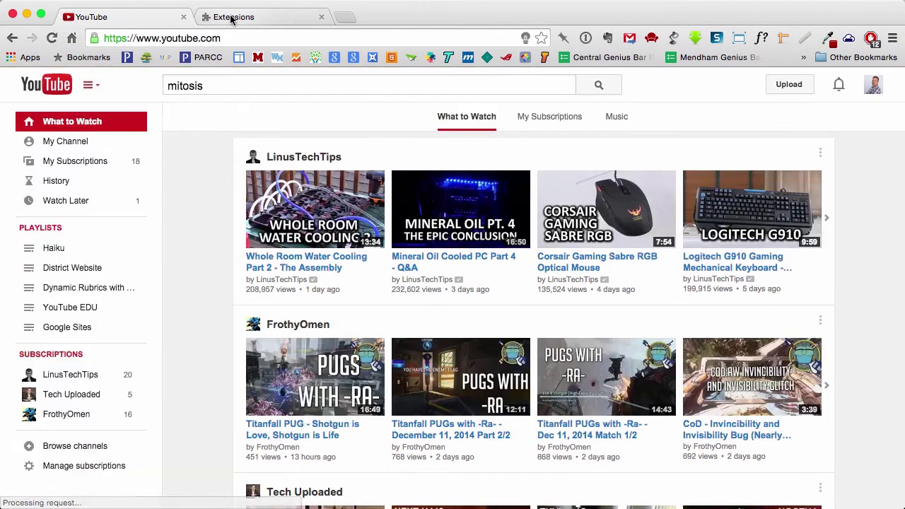
click(233, 17)
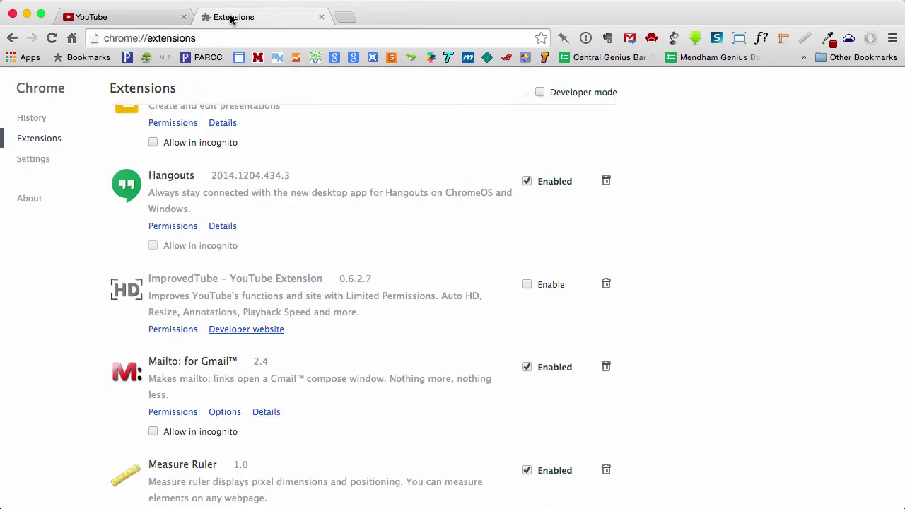
click(527, 286)
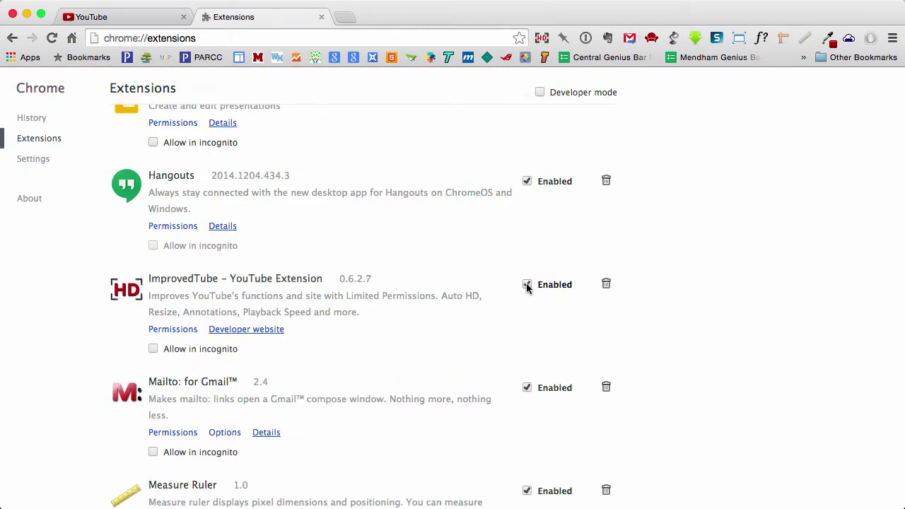
click(322, 17)
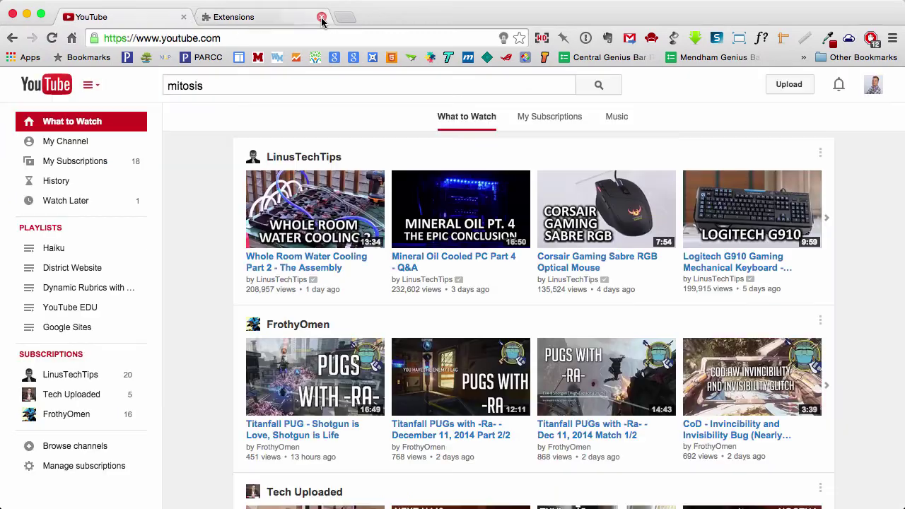
Reload the YouTube home page and open the ImprovedTube settings popup
click(52, 39)
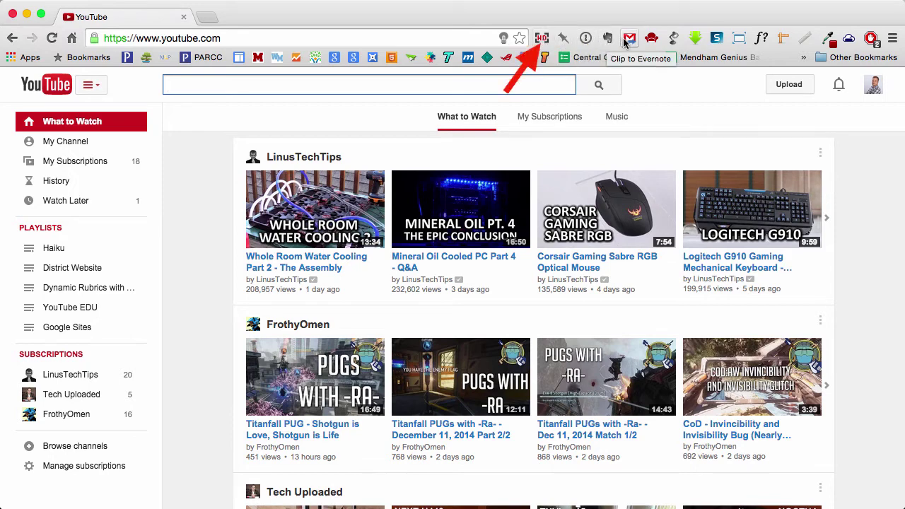
click(547, 43)
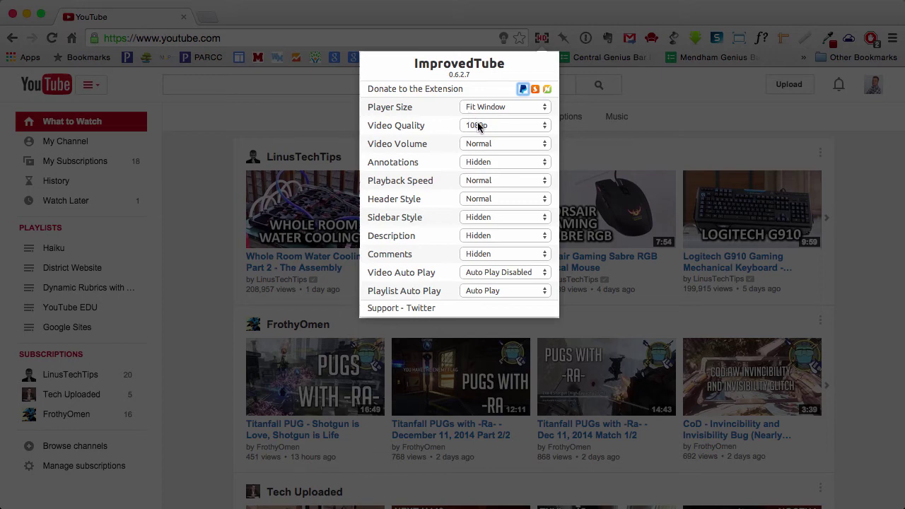
Change ImprovedTube's Video Quality from 1080p to 720p and close the settings panel
click(479, 125)
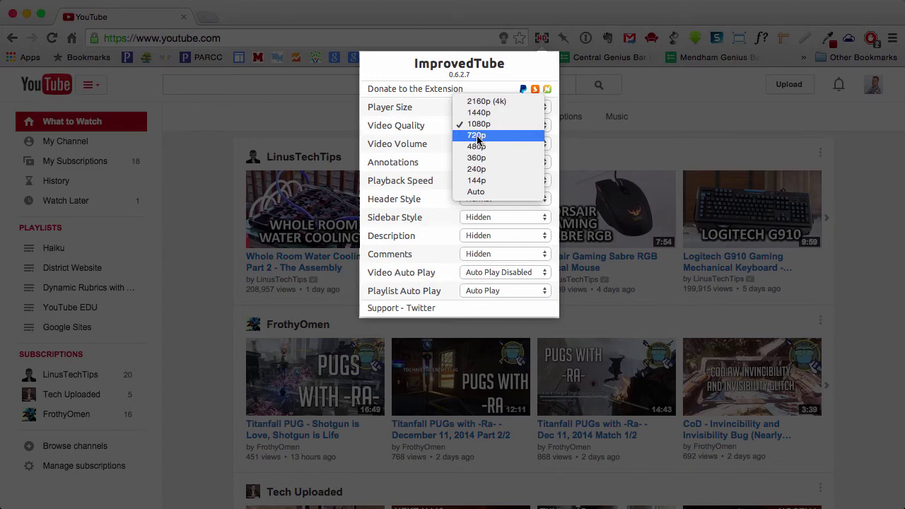
click(477, 136)
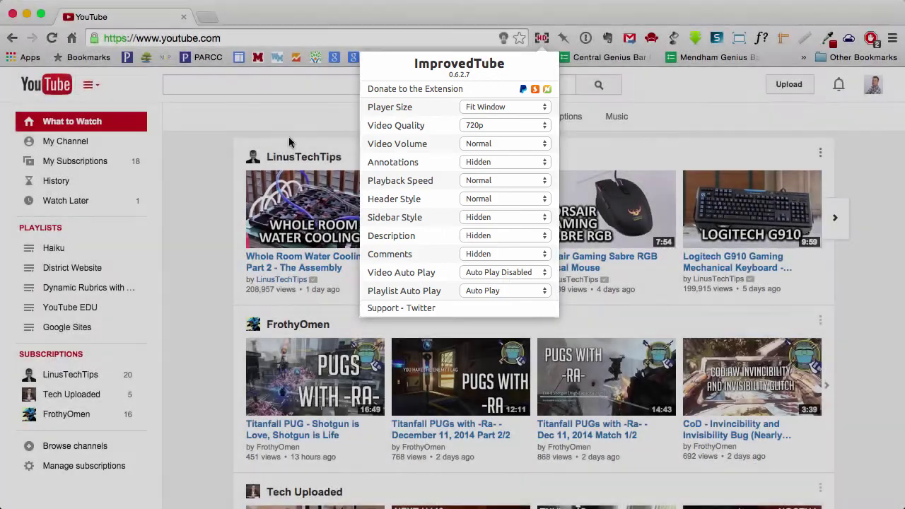
click(198, 86)
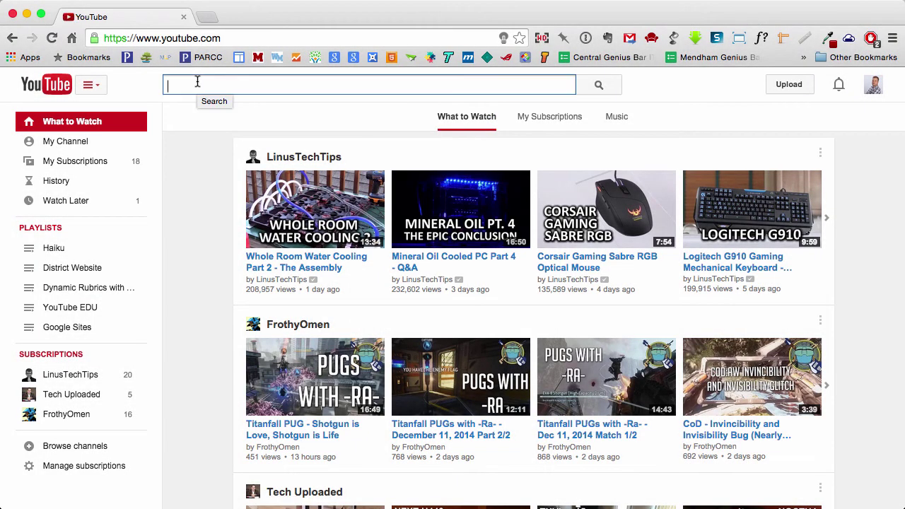
Search for 'pre algebra' and open the 5:47 video 'How To Understand Pre Algebra'
text(pre algebra)
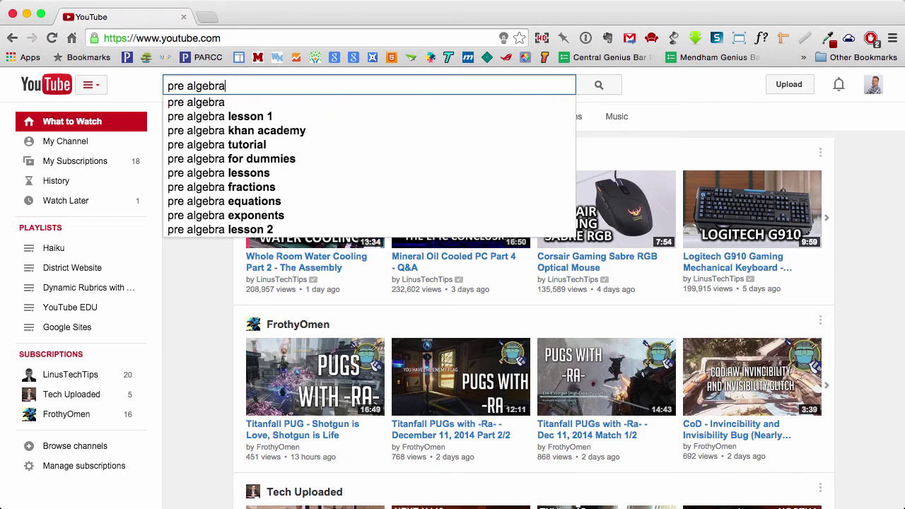
key(Return)
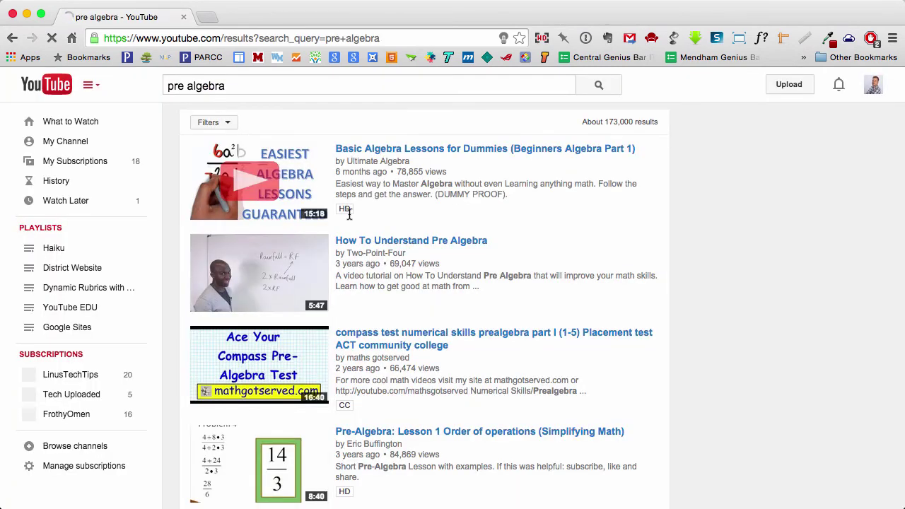
click(360, 245)
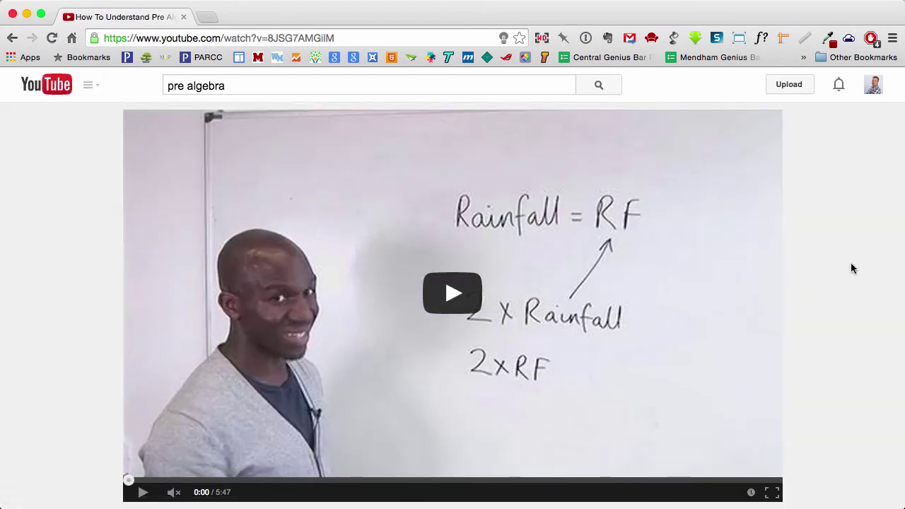
scroll(851, 263, down, 3)
scroll(852, 267, down, 3)
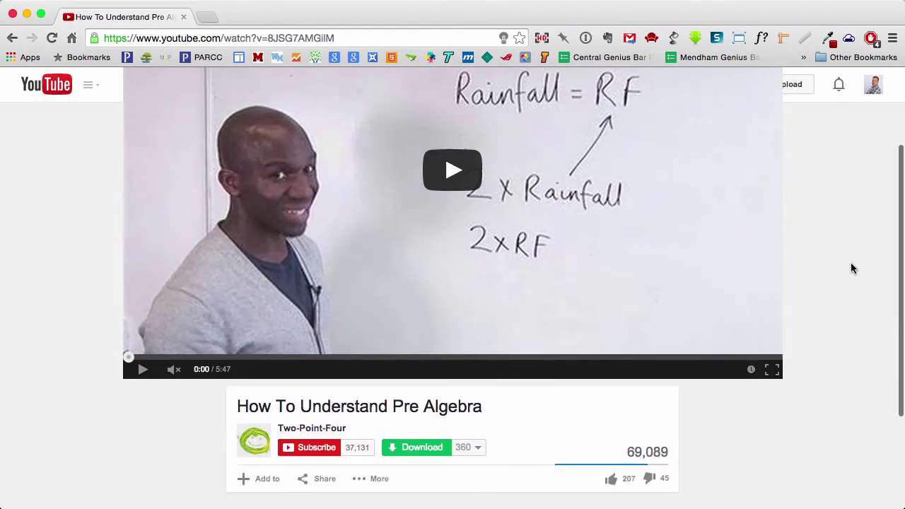
scroll(851, 268, down, 1)
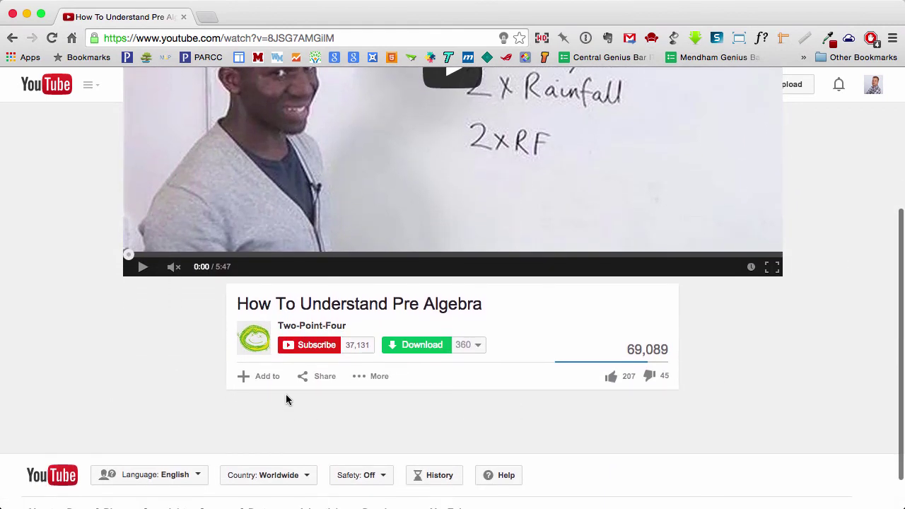
scroll(801, 371, up, 1)
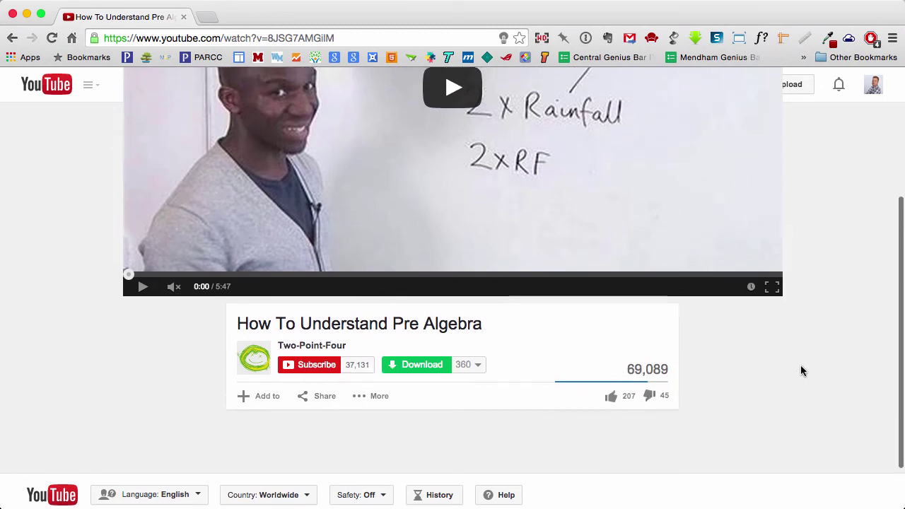
scroll(802, 366, up, 5)
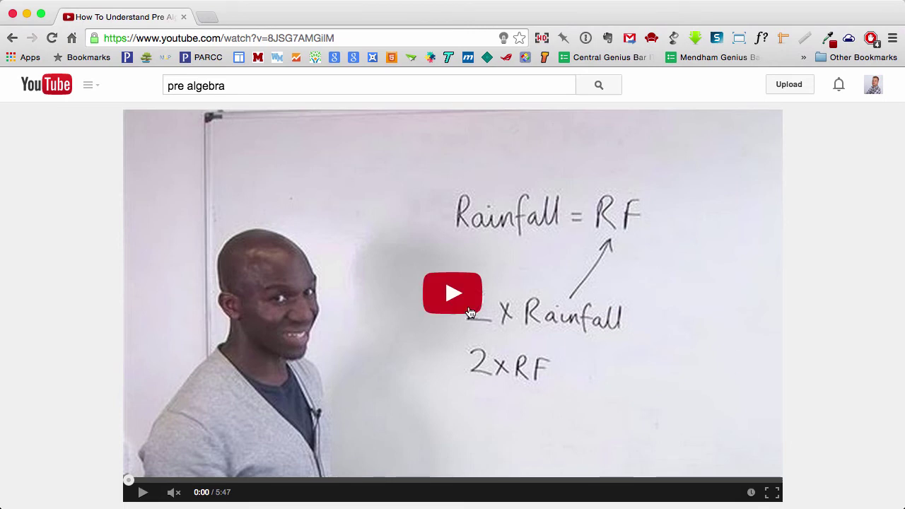
click(542, 39)
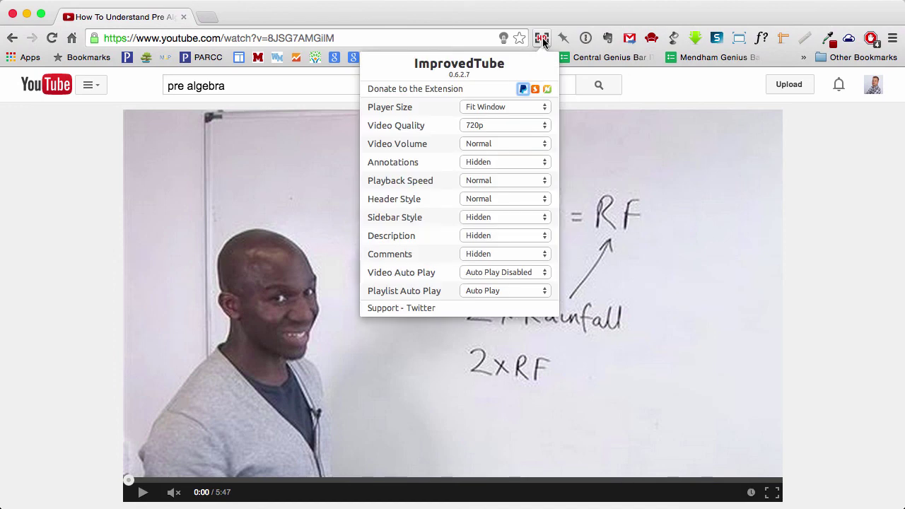
click(824, 218)
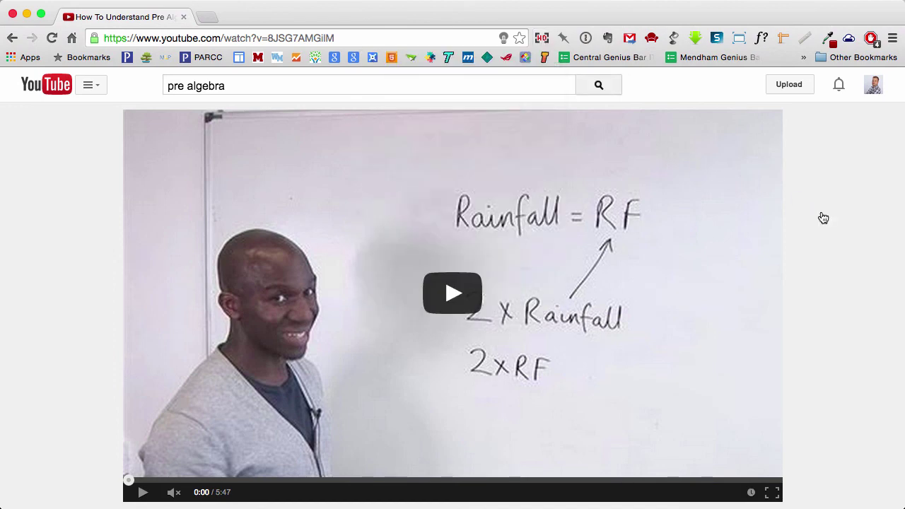